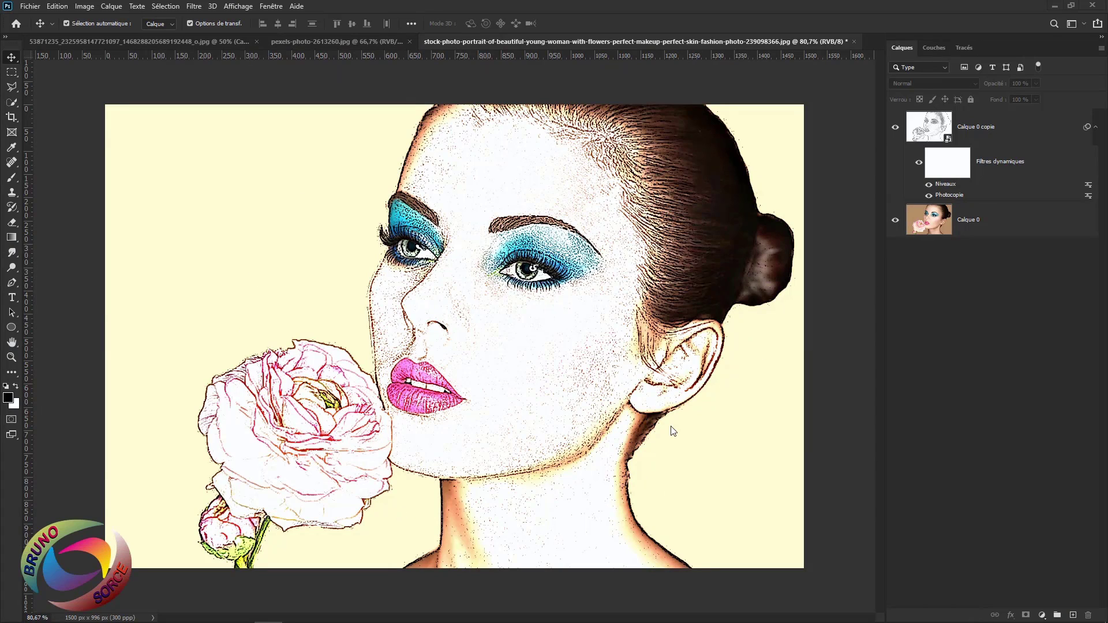
Compare the before and after versions of the three open images by toggling the visibility of each filtered copy layer
left_click(895, 127)
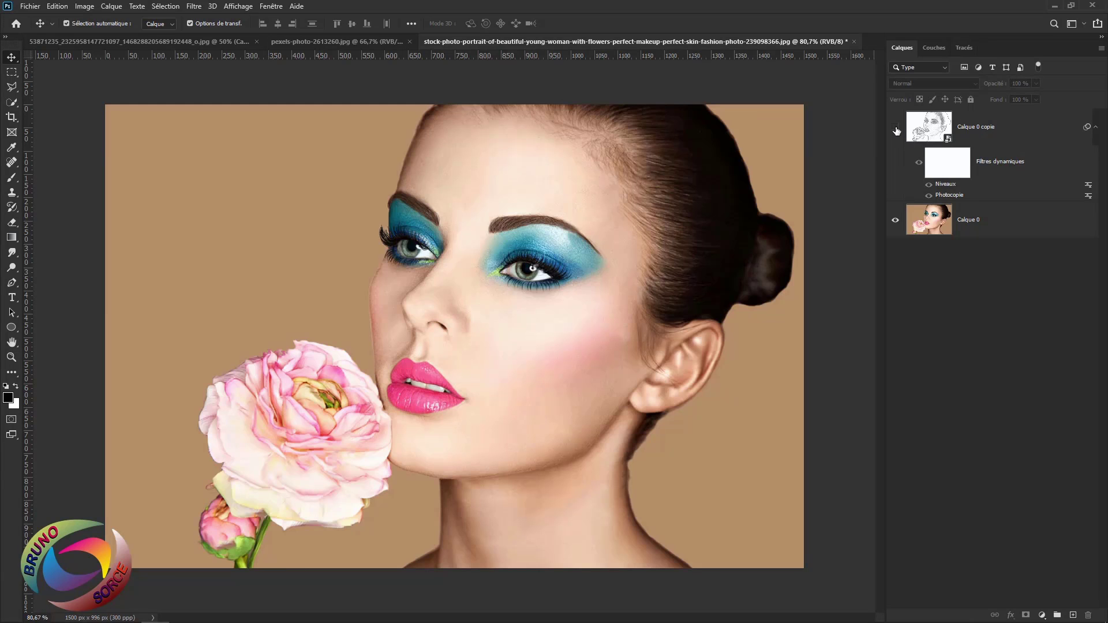
left_click(895, 128)
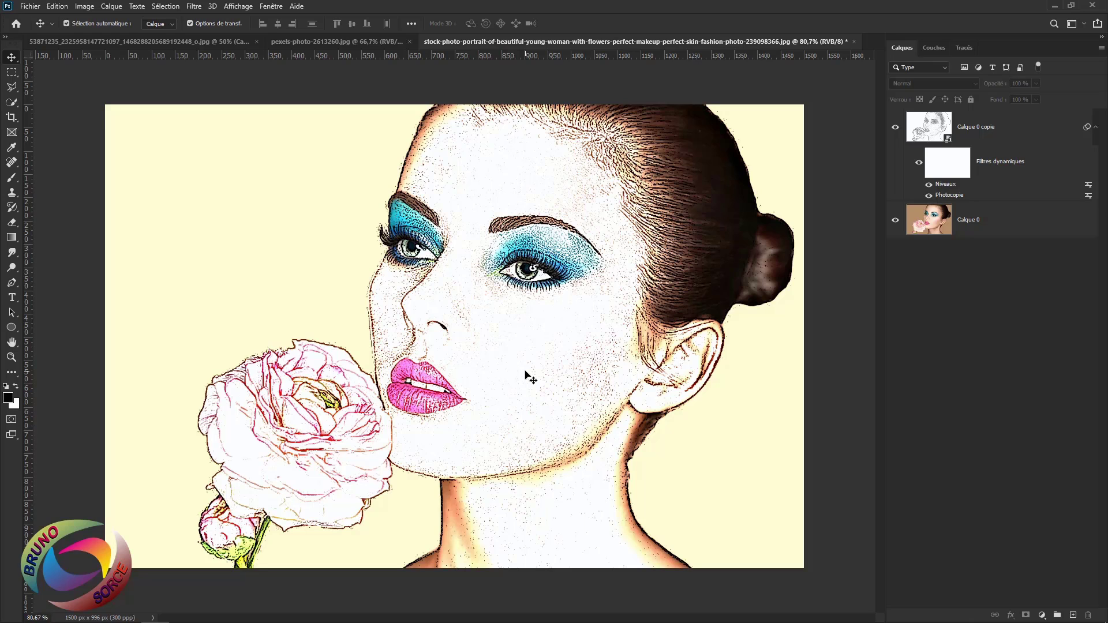
left_click(327, 44)
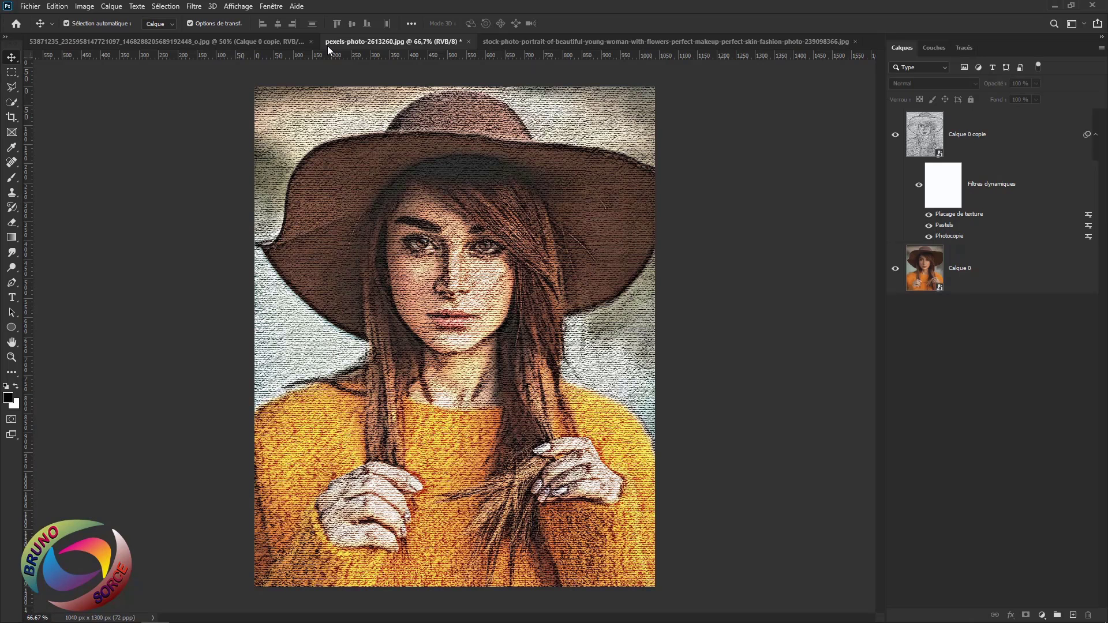
left_click(897, 137)
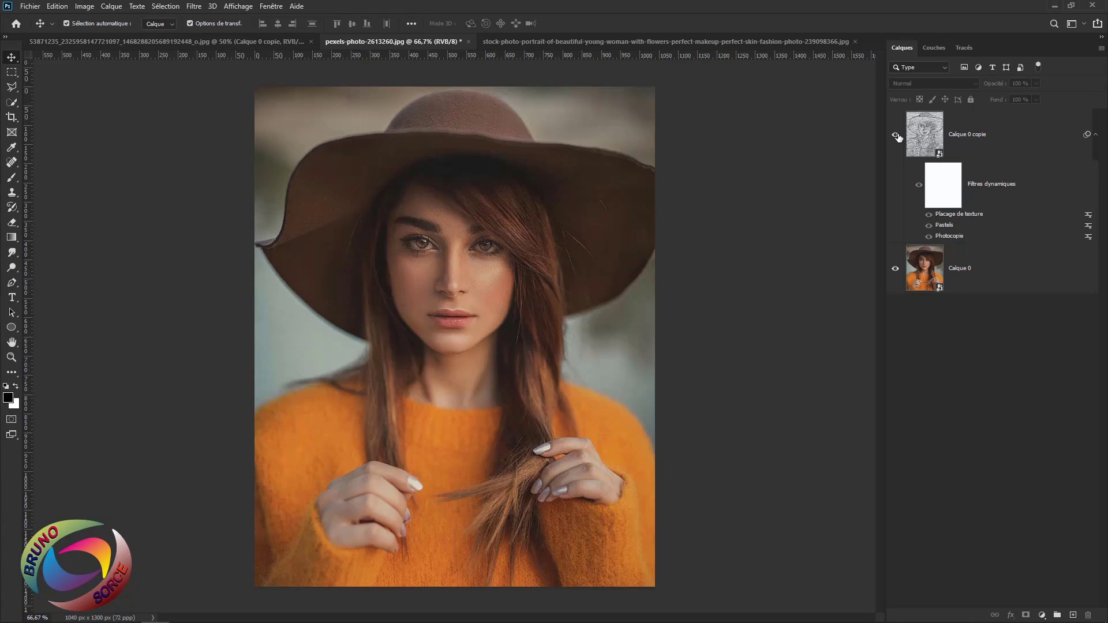
left_click(896, 135)
left_click(213, 40)
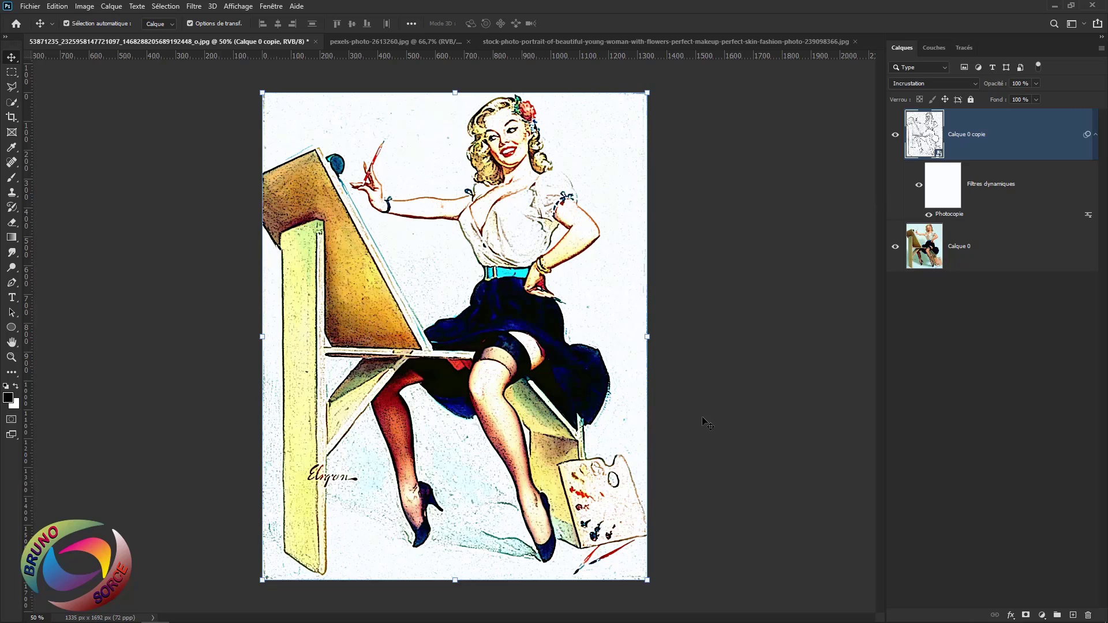
left_click(894, 135)
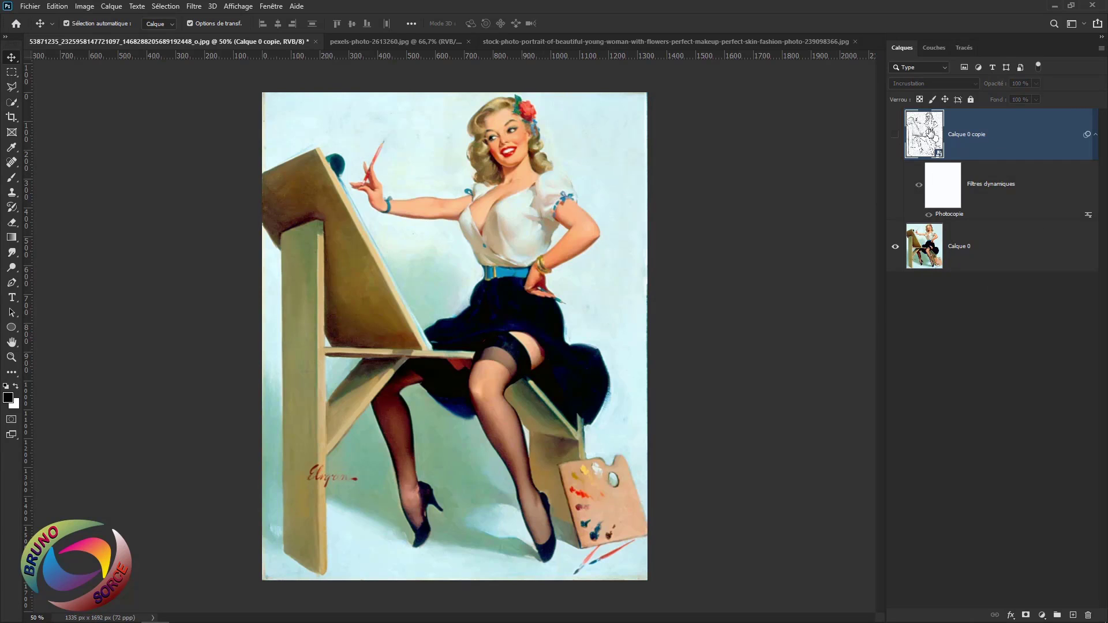
left_click(894, 135)
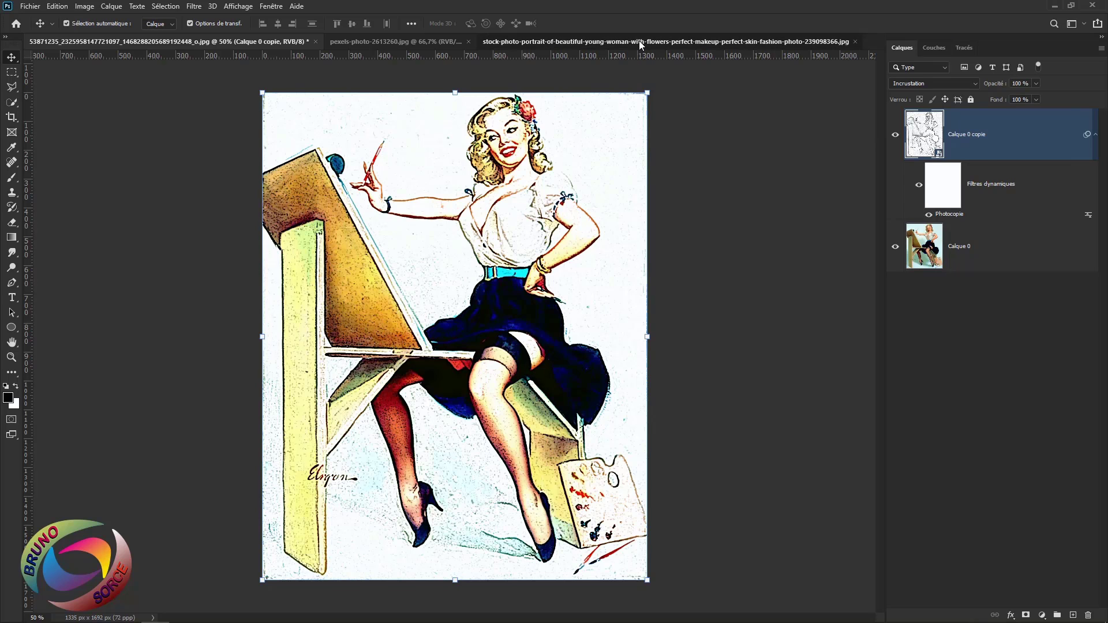
left_click(638, 41)
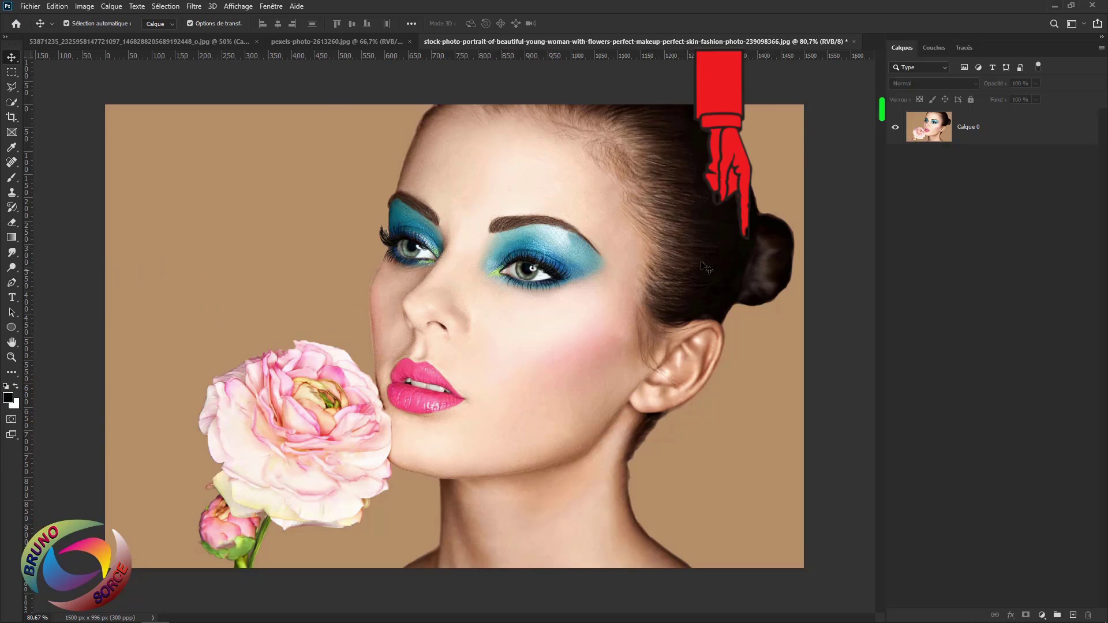
Duplicate the Calque 0 layer of the flower portrait and convert the copy to a smart object
left_click(1021, 137)
key("ctrl+j")
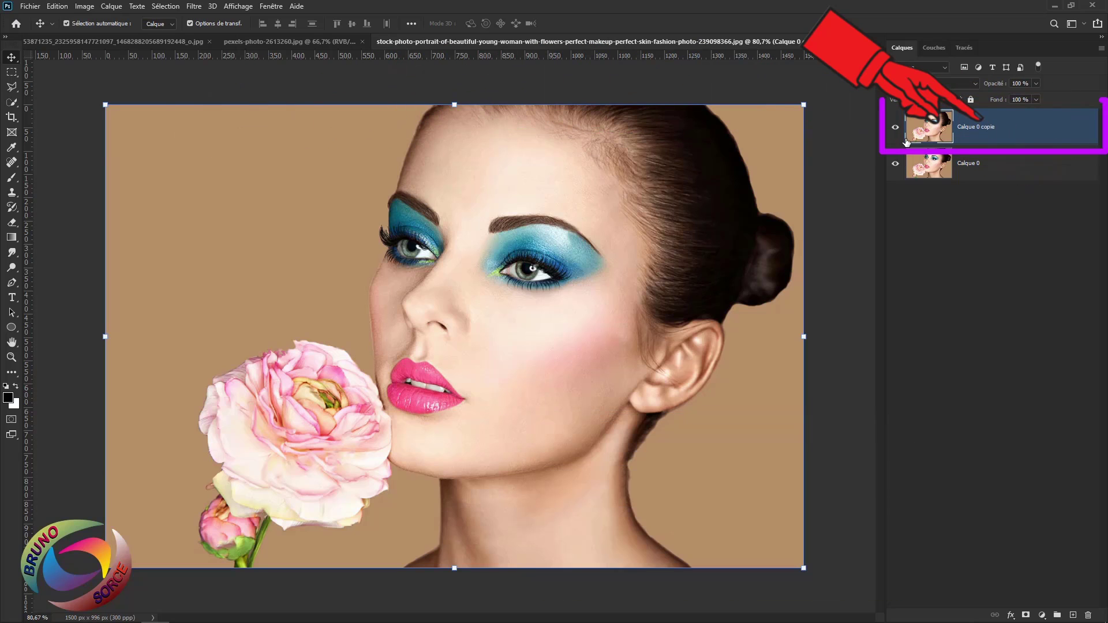
right_click(1005, 131)
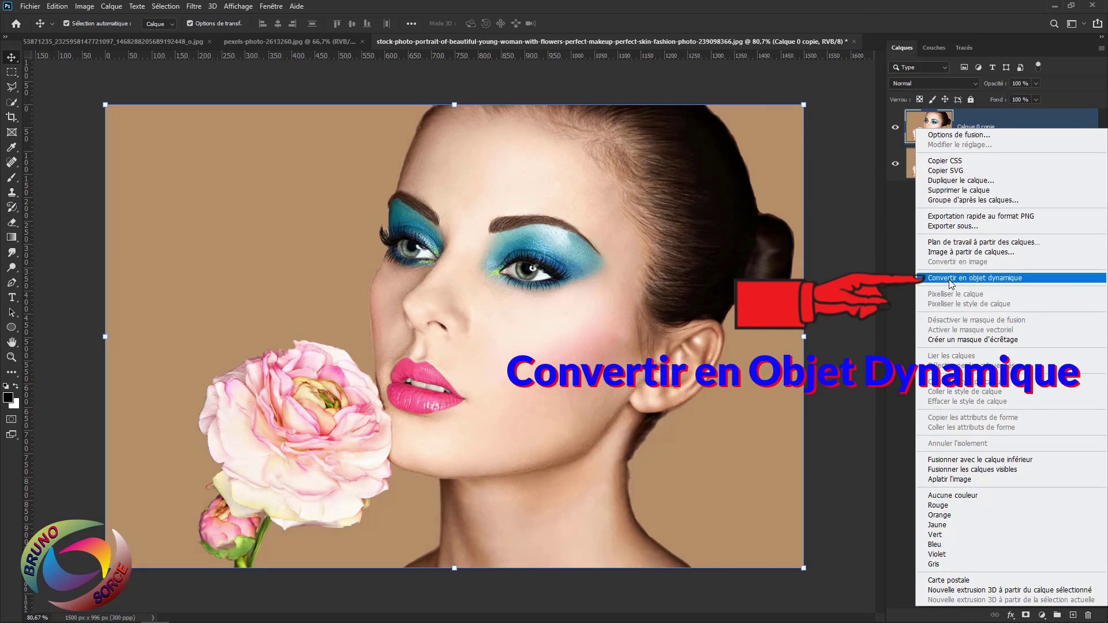
left_click(951, 279)
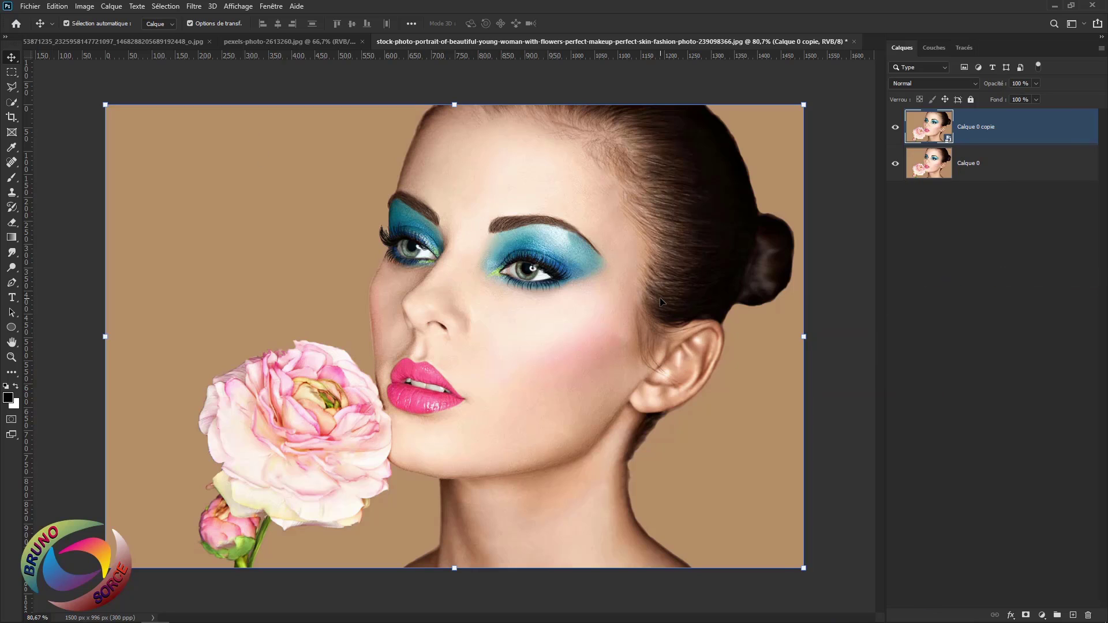
Apply the Photocopie sketch filter to the copied layer with Détail 1 and Obscurcissement 50
left_click(194, 6)
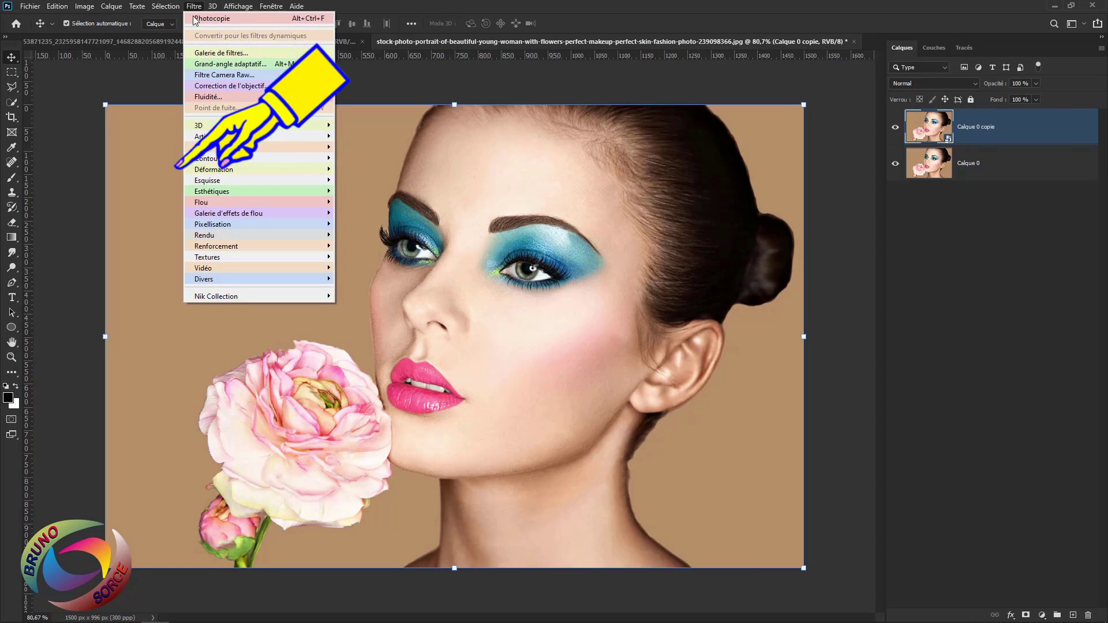
mouse_move(203, 184)
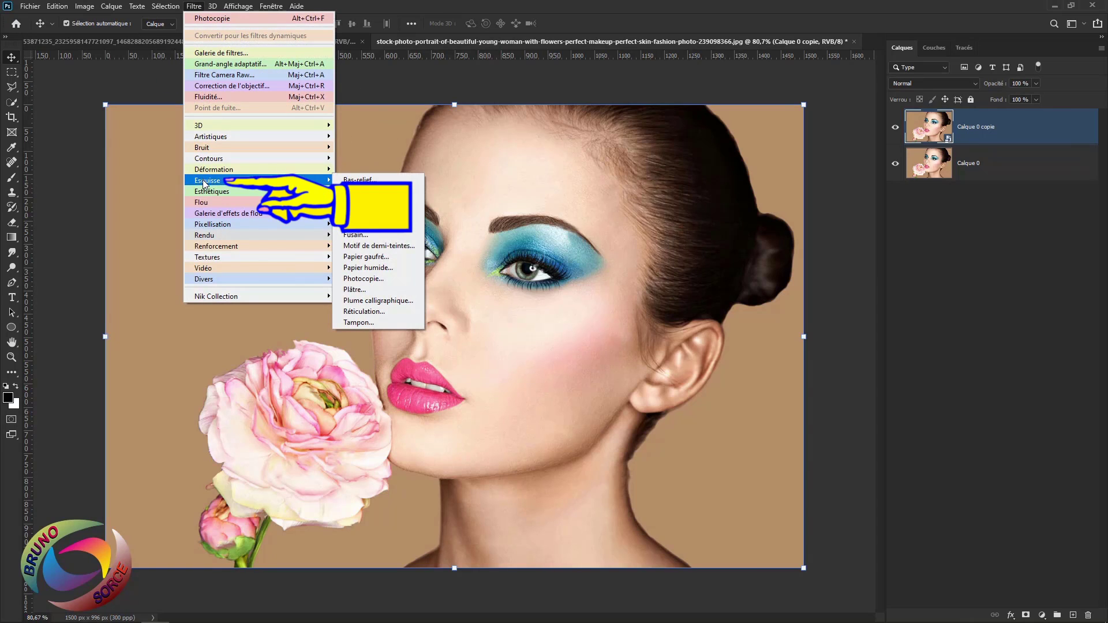
left_click(354, 279)
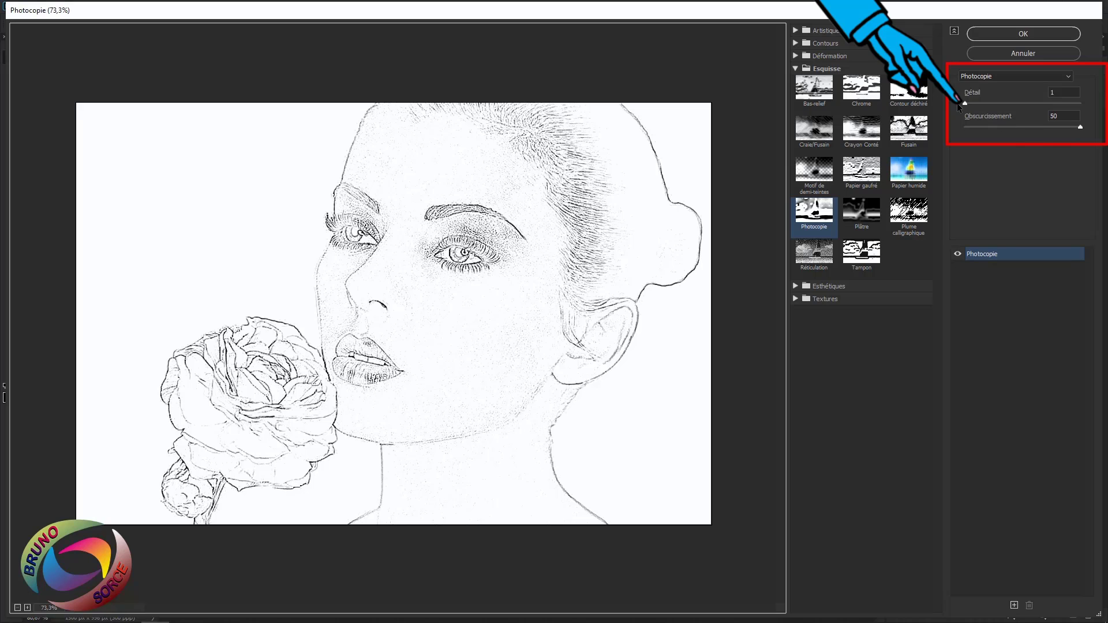
mouse_move(964, 103)
left_mouse_down()
mouse_move(1055, 108)
mouse_move(949, 102)
left_mouse_up()
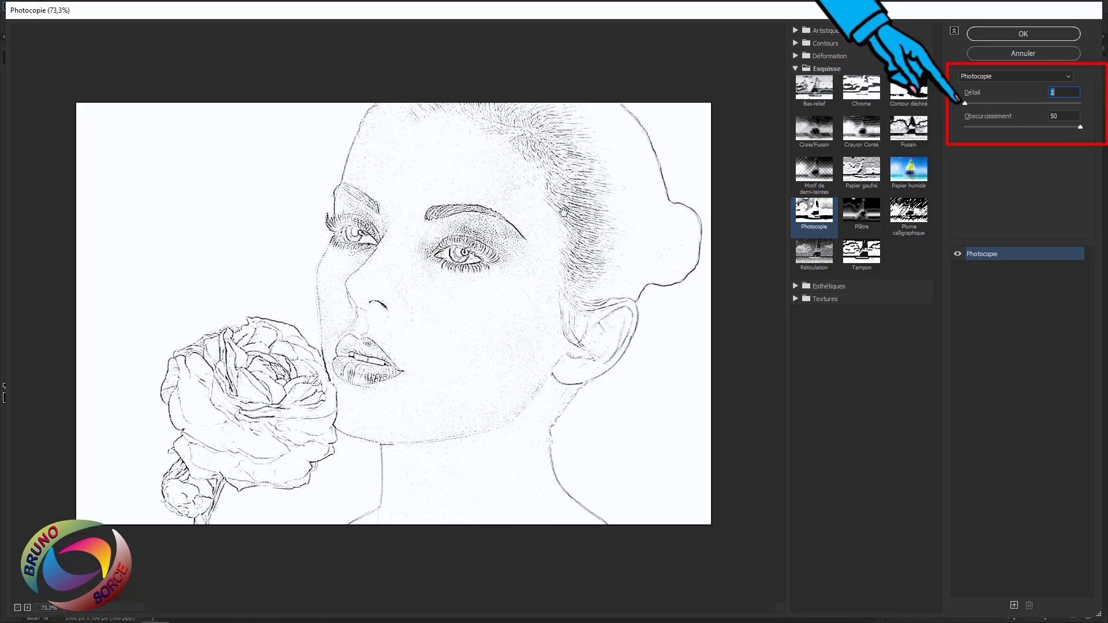
mouse_move(1081, 127)
left_mouse_down()
mouse_move(945, 132)
mouse_move(1080, 128)
left_mouse_up()
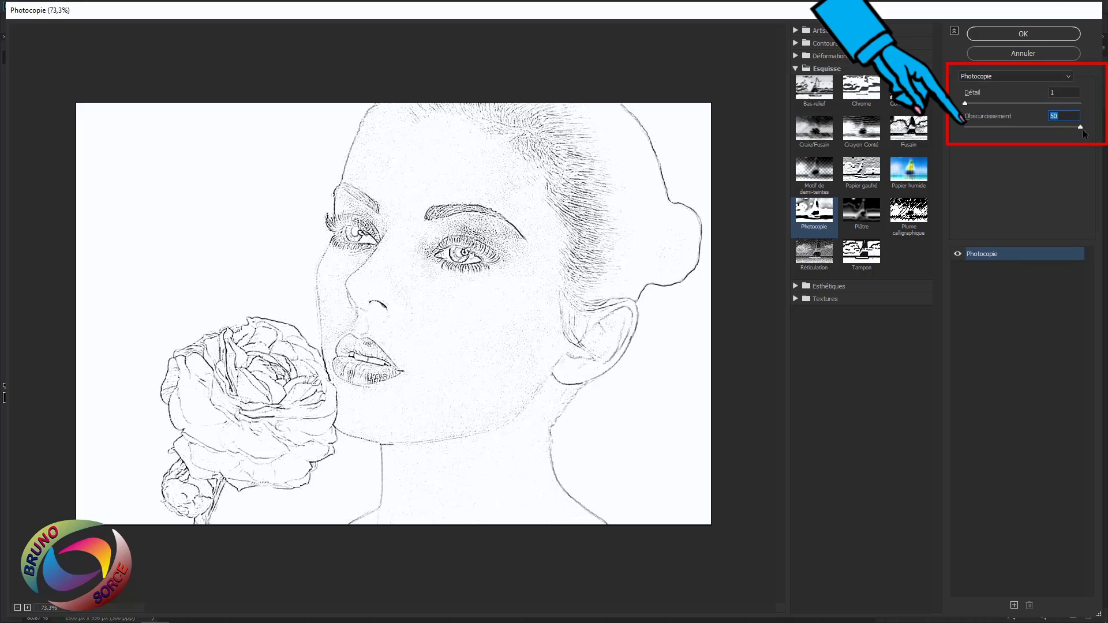
left_click(998, 37)
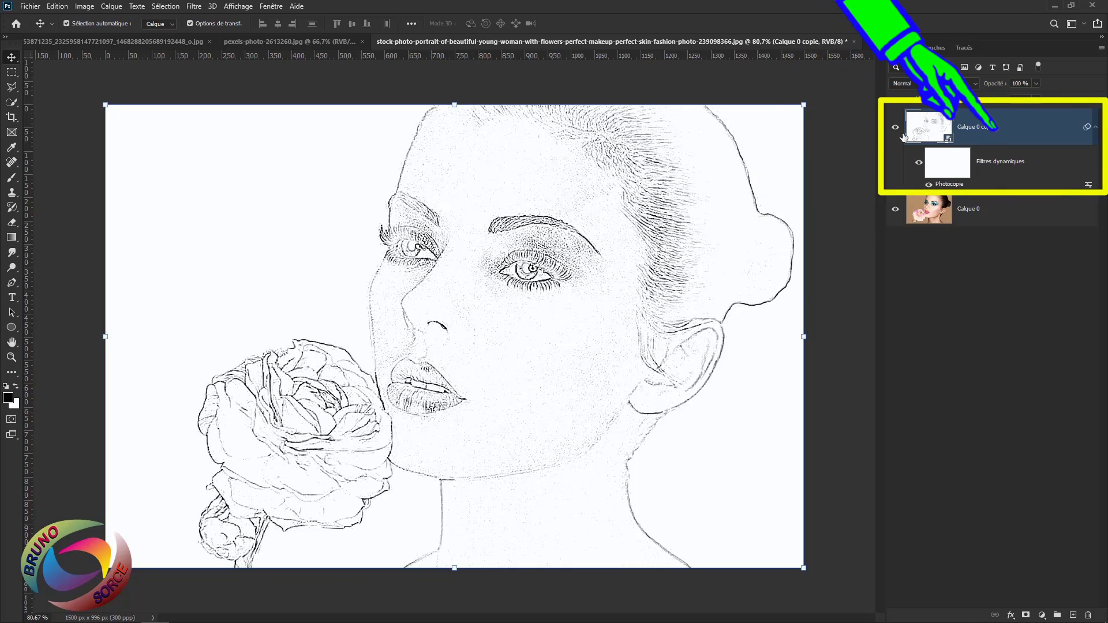
Set the copied layer's blend mode to Incrustation and its Photocopie filter's Détail to 3
left_click(930, 83)
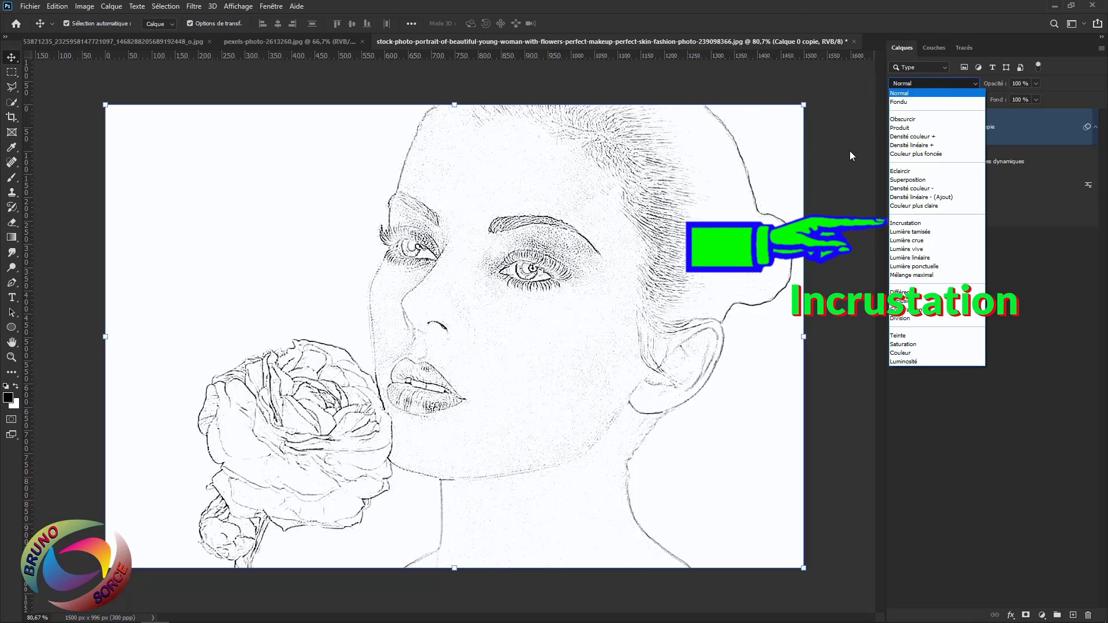
left_click(906, 224)
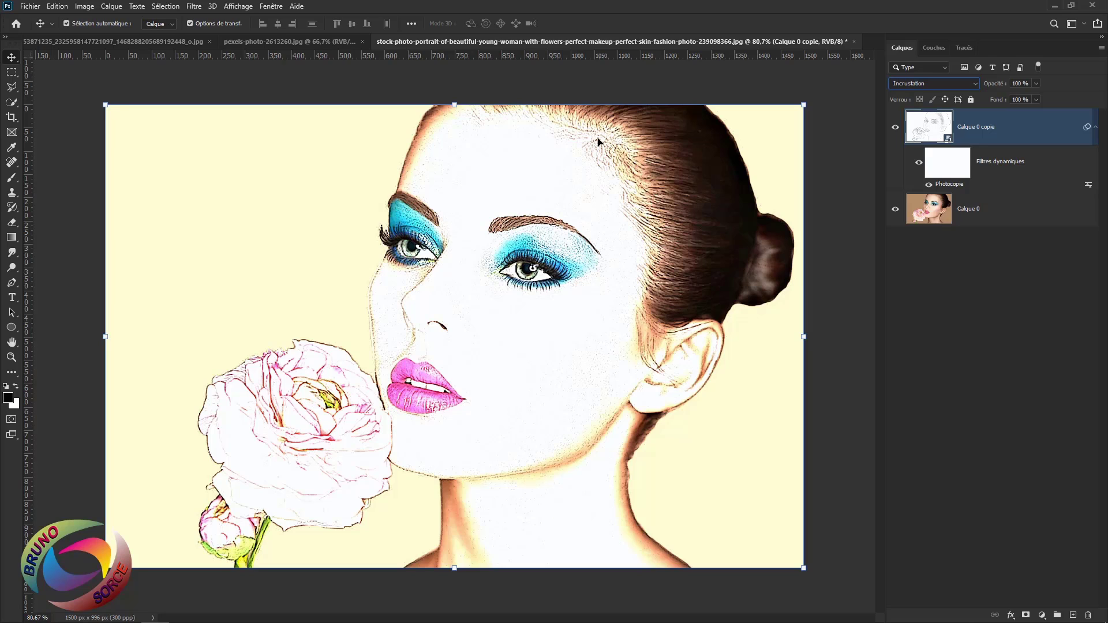
double_click(948, 182)
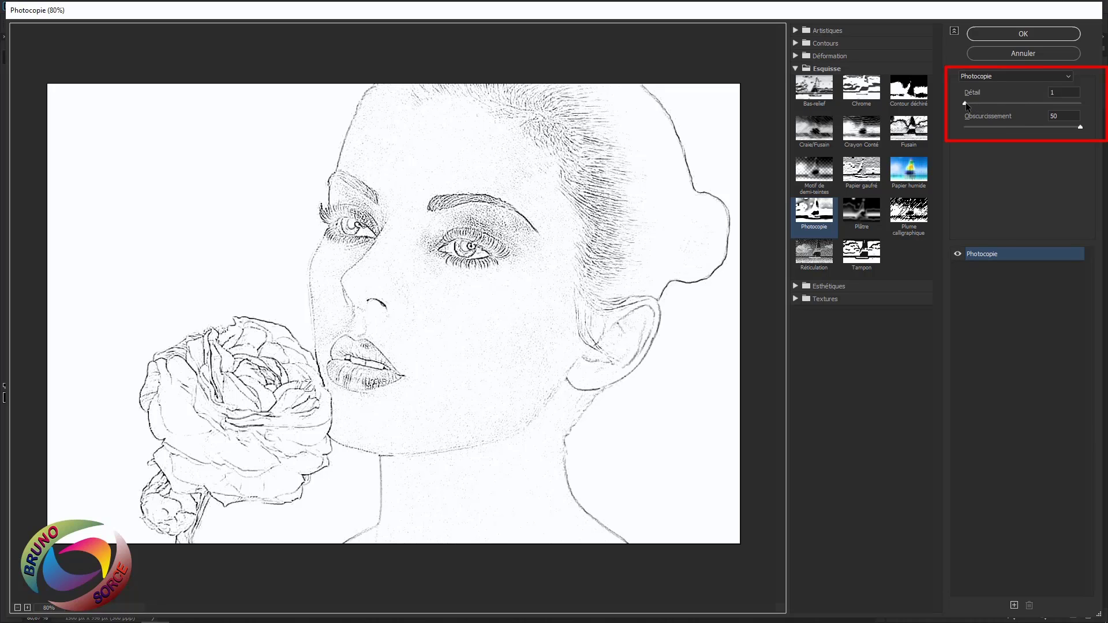
left_click_drag(965, 103, 975, 105)
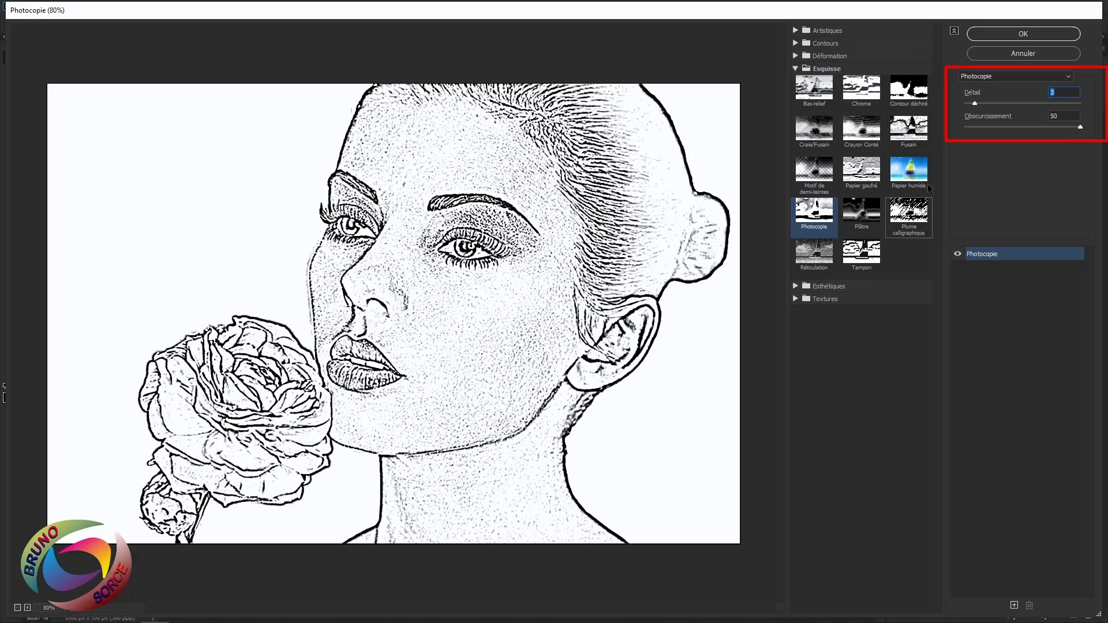
left_click(1016, 36)
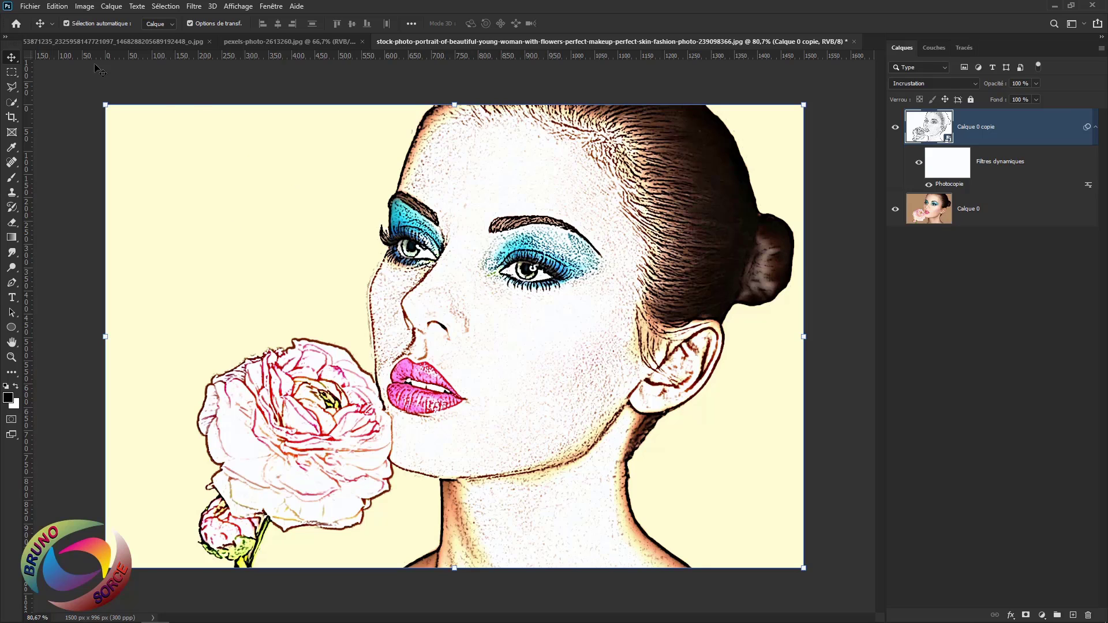
Apply a Niveaux adjustment to the copied layer with a midtone input of 0,33 and a white output level of 196
left_click(84, 7)
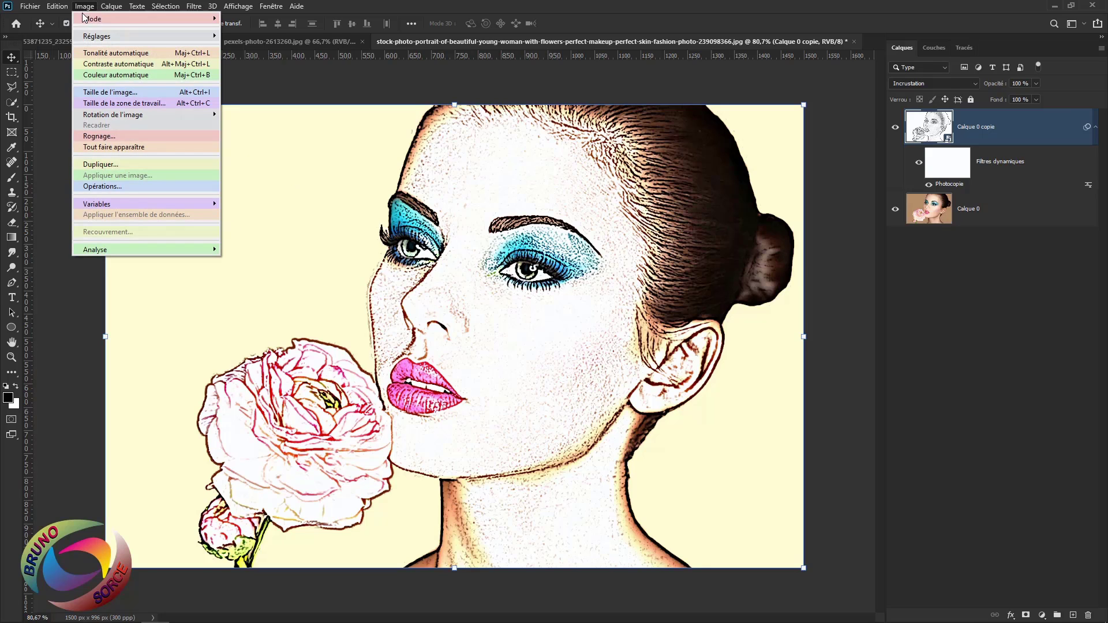
mouse_move(139, 37)
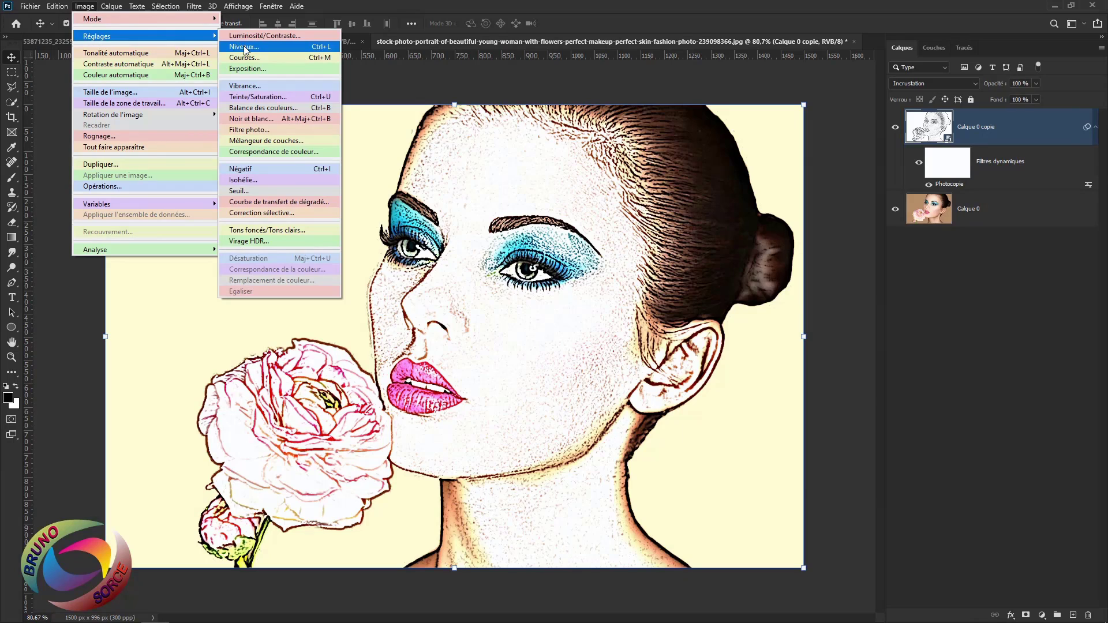
left_click(244, 49)
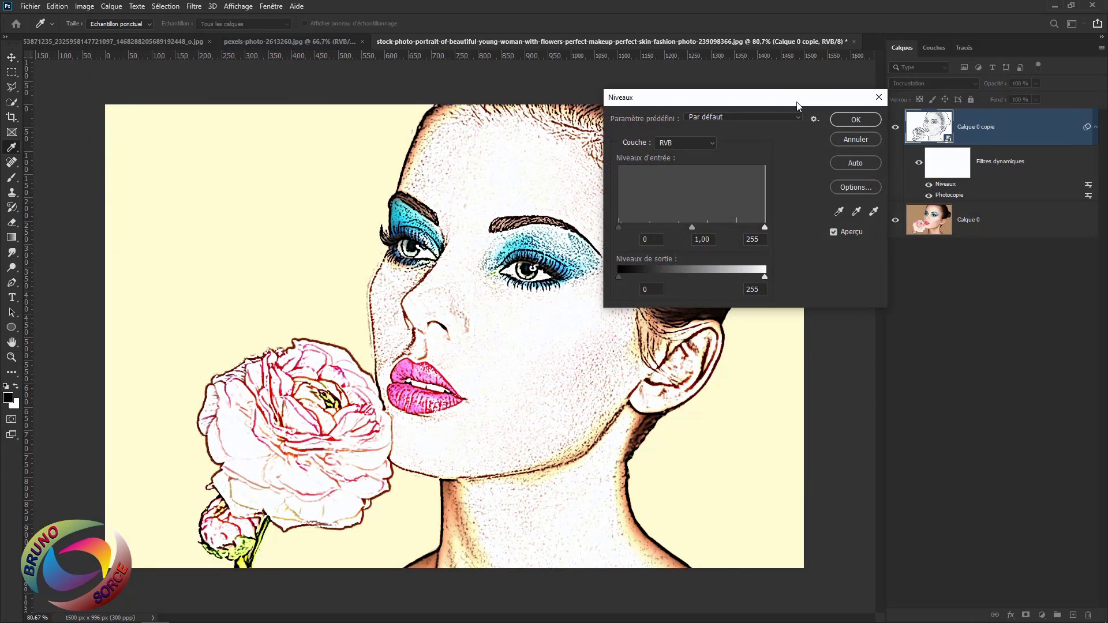
left_click_drag(797, 104, 907, 105)
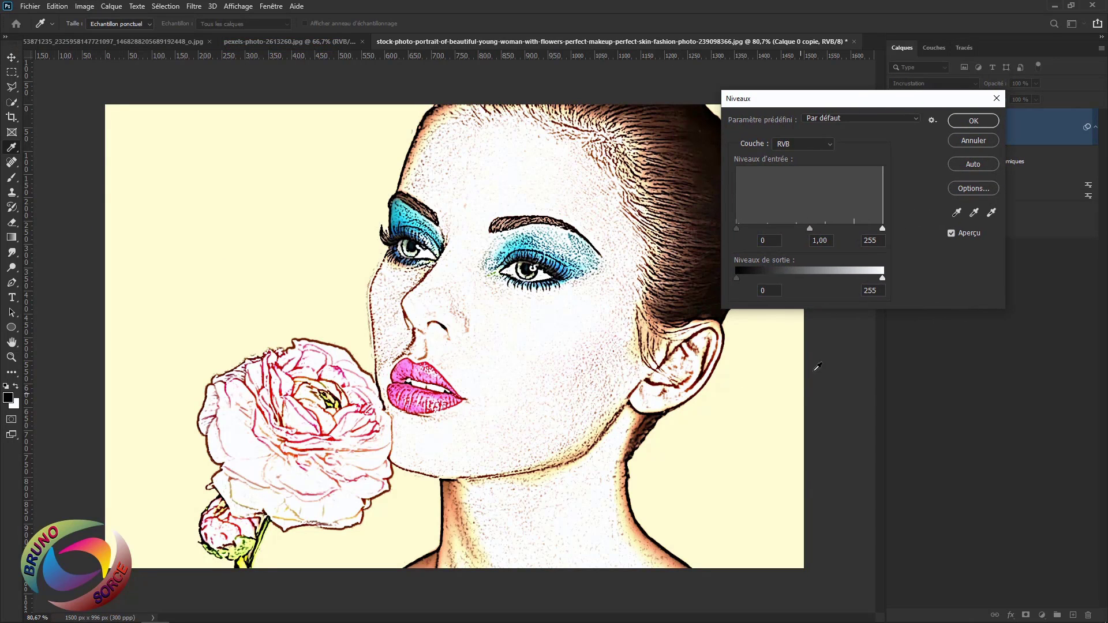
left_click_drag(809, 229, 852, 229)
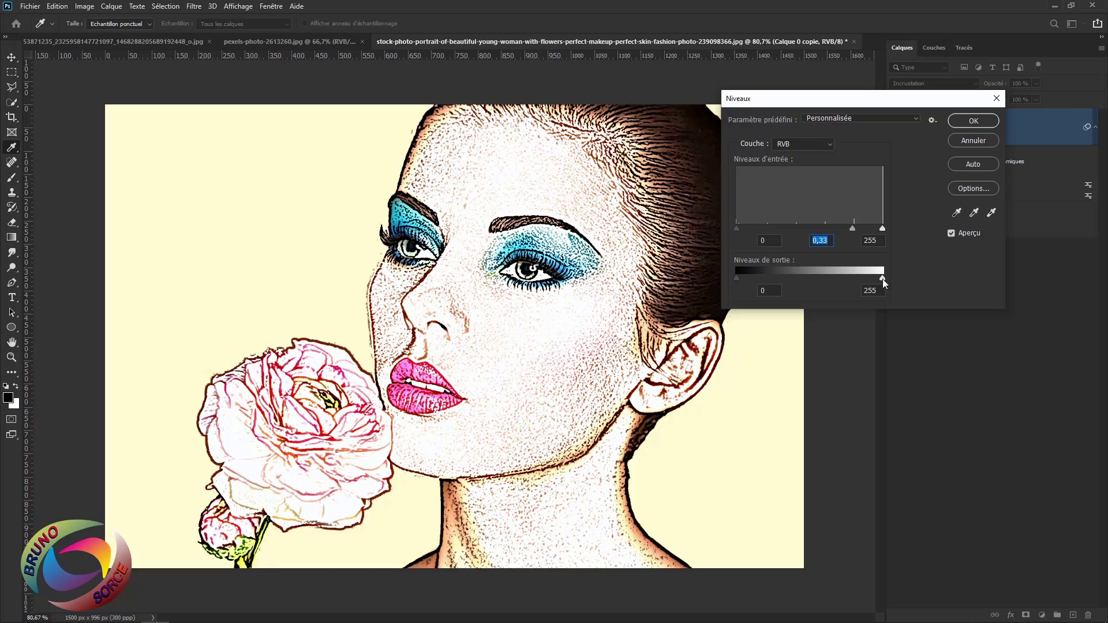
left_click_drag(882, 278, 849, 277)
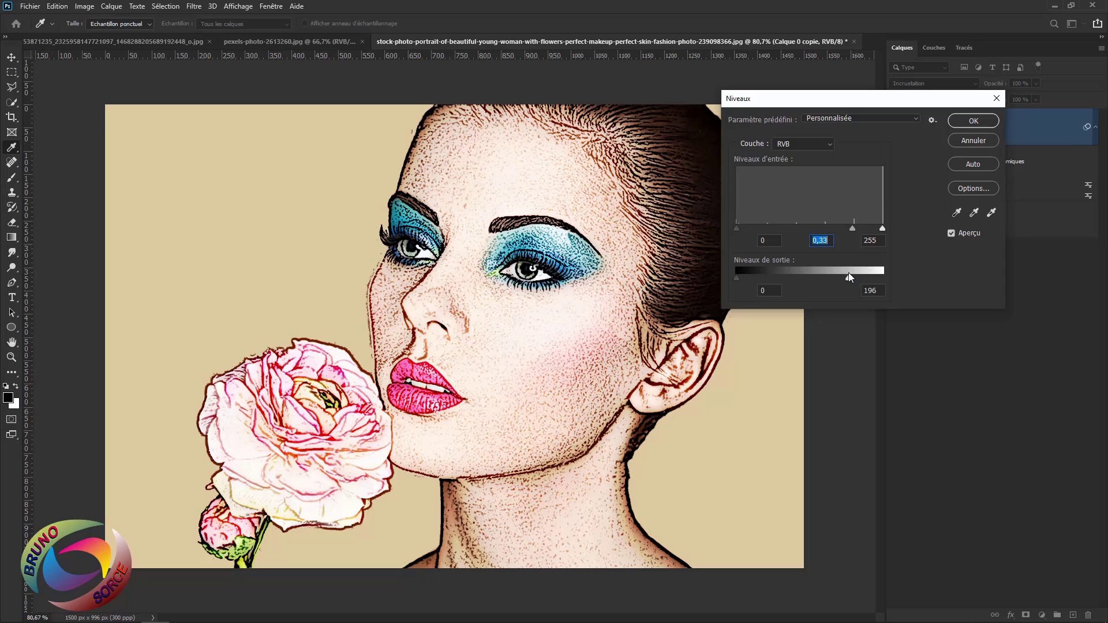
left_click(973, 121)
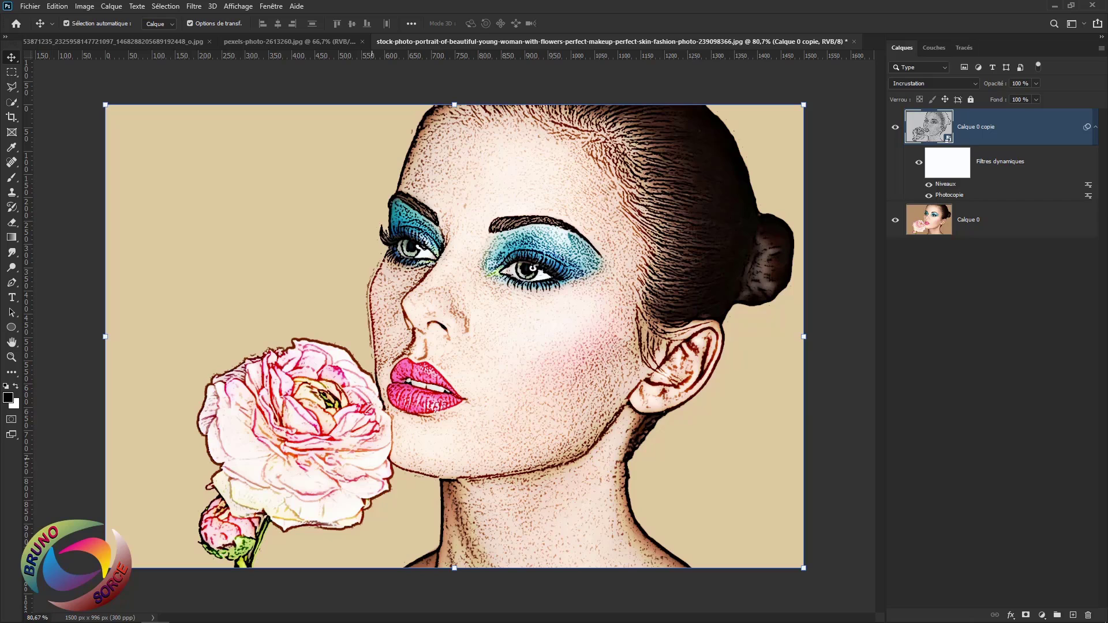
Compare the portrait with and without the Niveaux smart filter by toggling its visibility
left_click(928, 184)
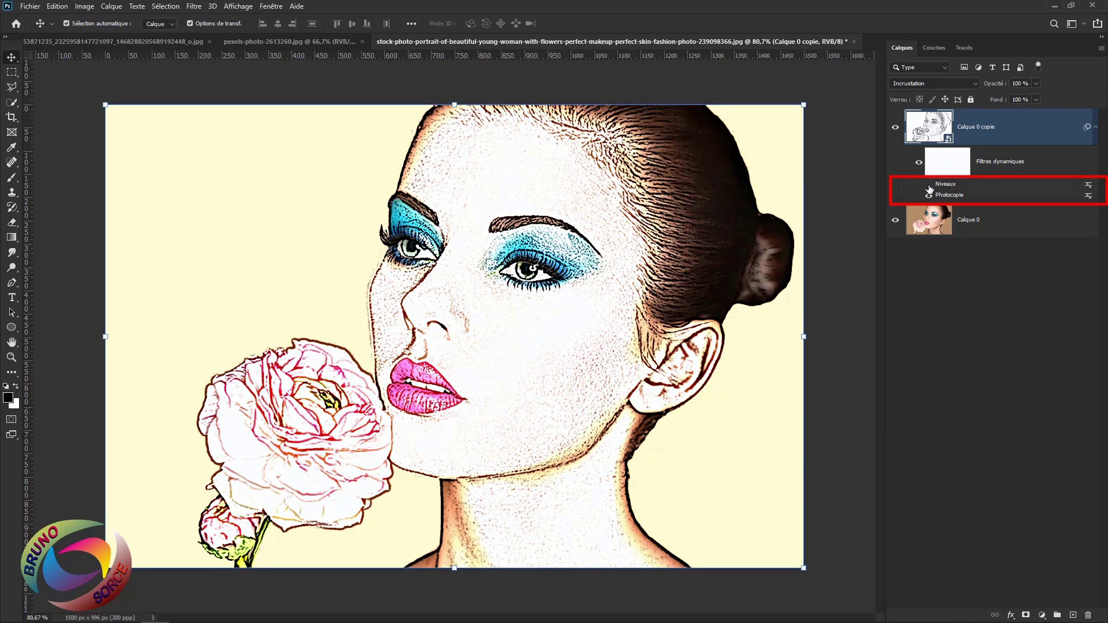
left_click(928, 185)
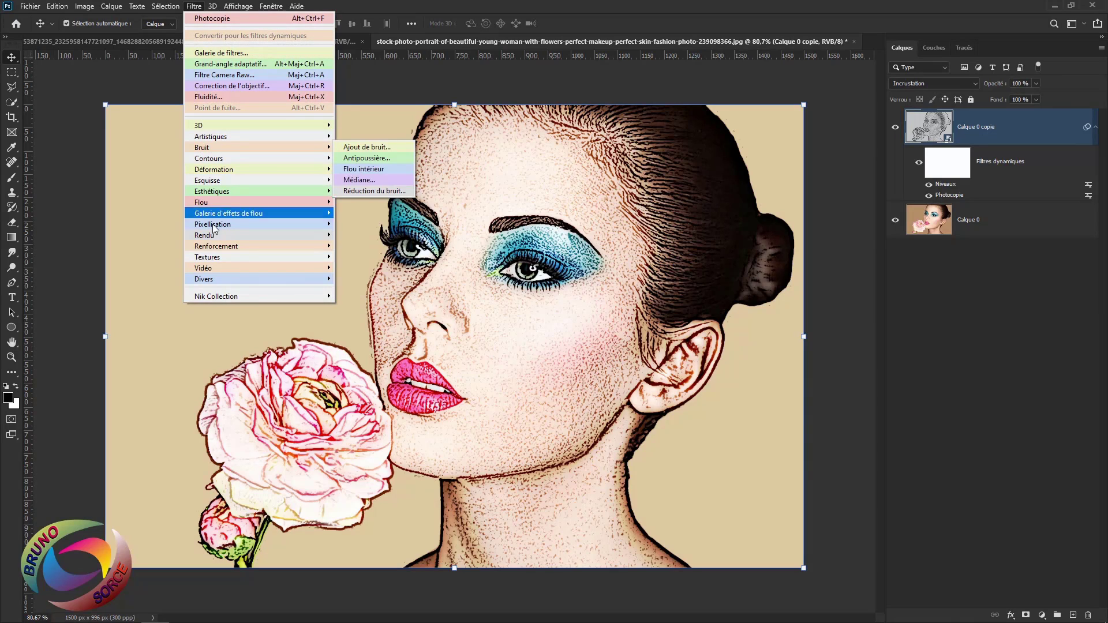
left_click(597, 17)
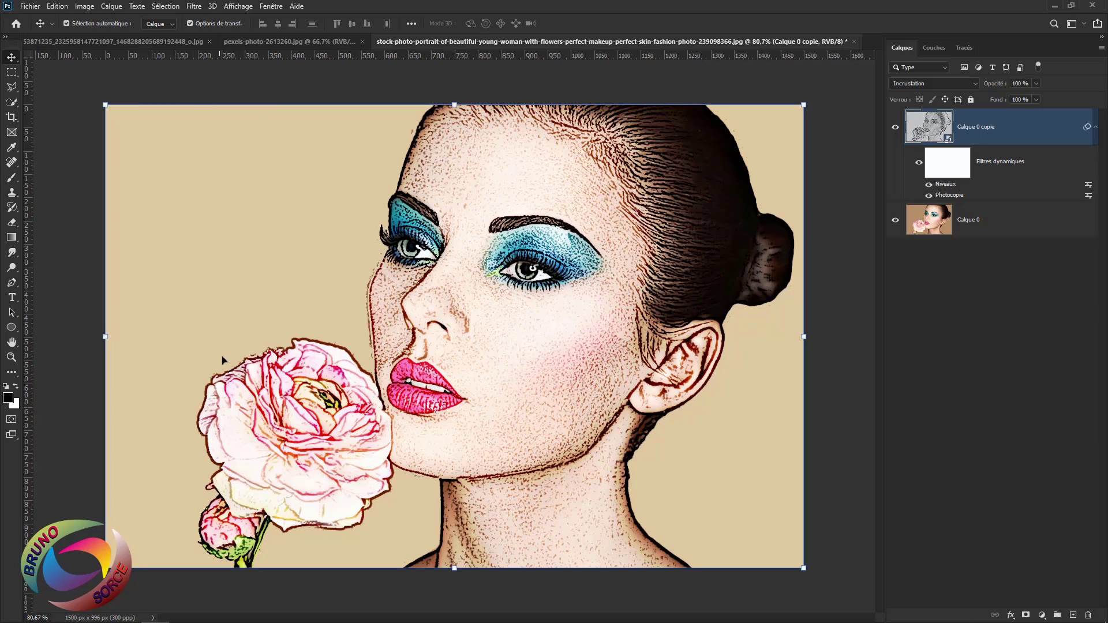
left_click(929, 186)
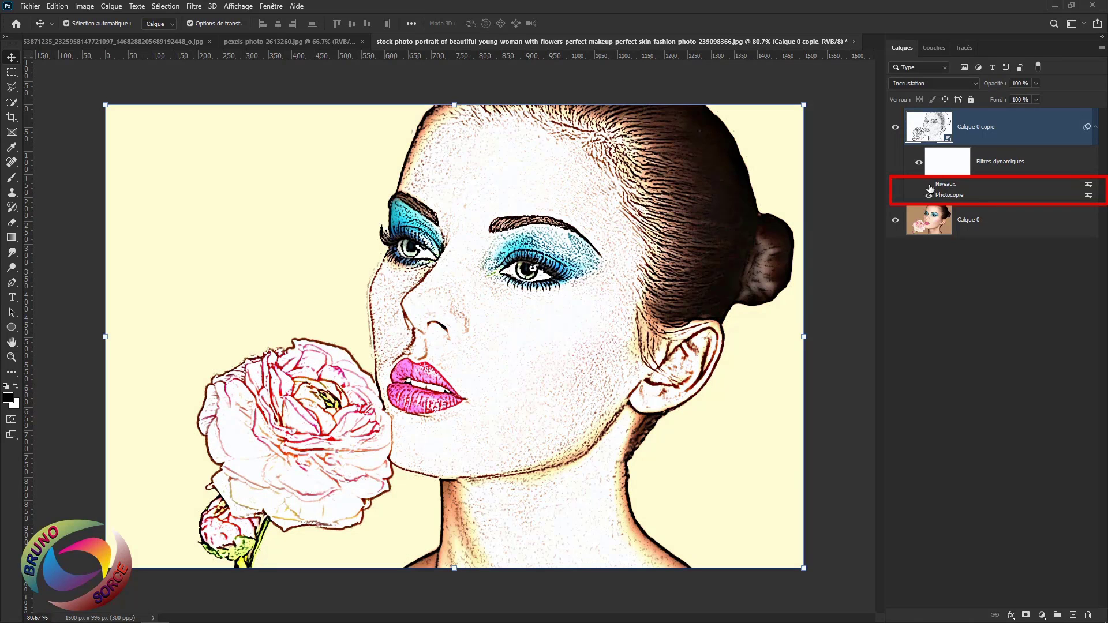
left_click(929, 186)
Try deleting the Niveaux smart filter from the copied layer, and undo the deletion
right_click(944, 185)
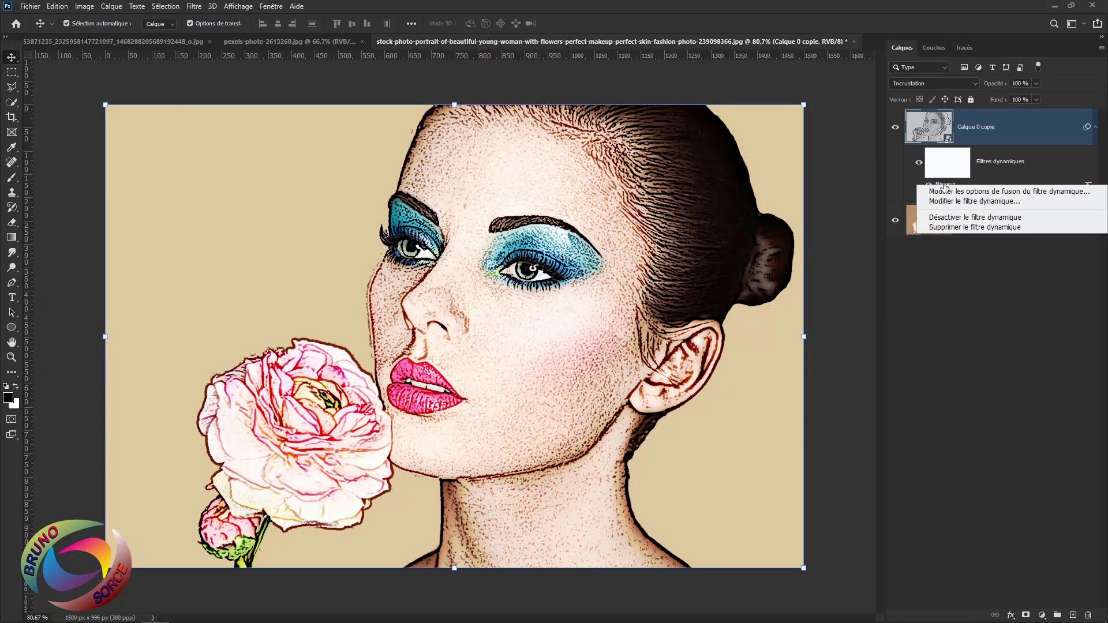
left_click(963, 227)
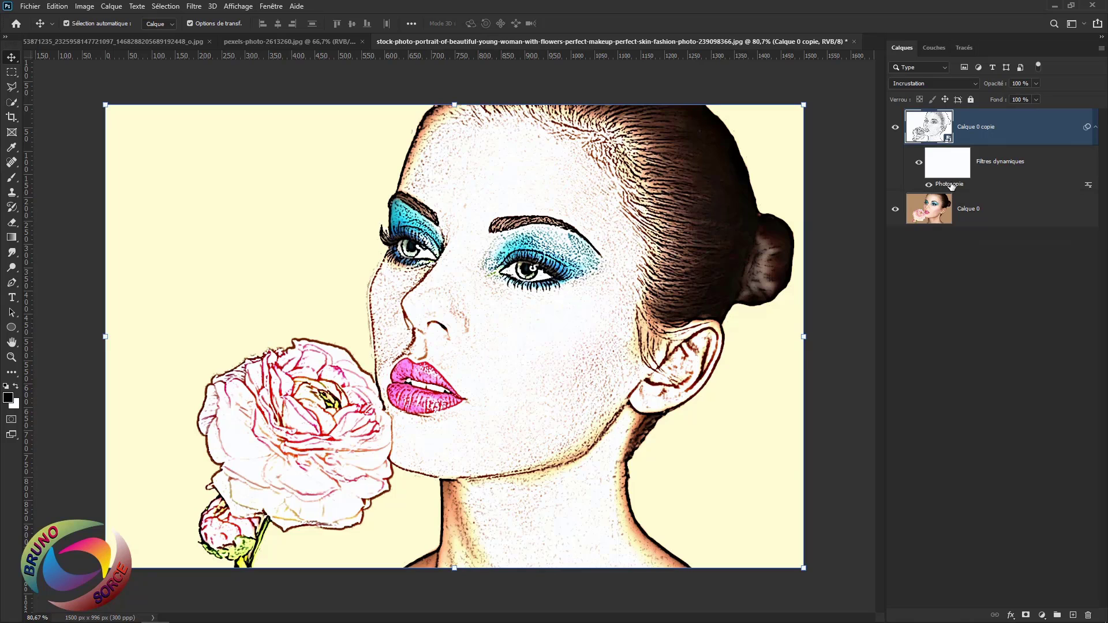
key("ctrl+z")
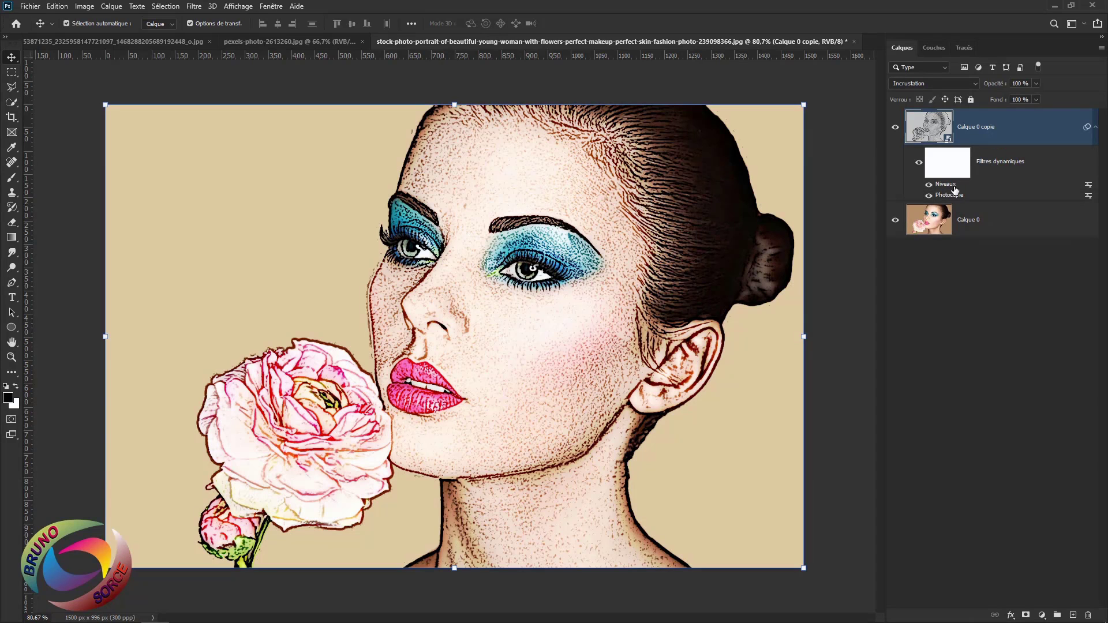